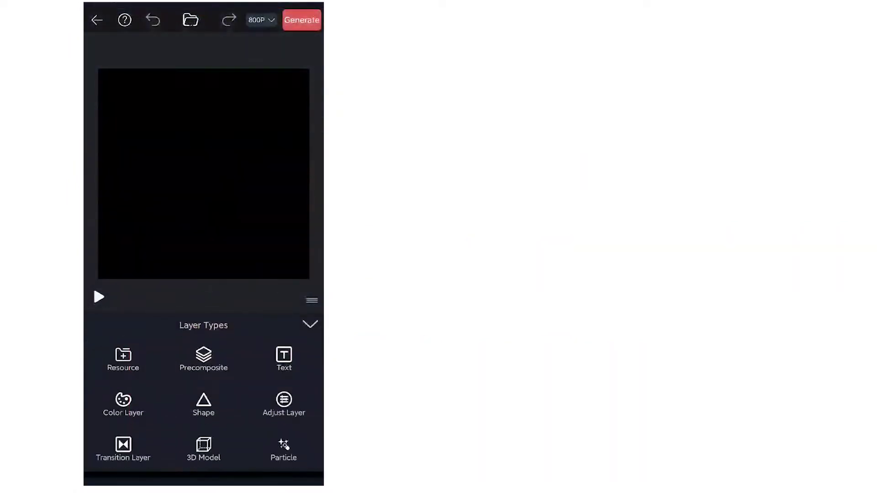
Step: Pick the ballerina dance video from the phone album and add it as a resource layer
{"action": "left_click", "coordinate": [123, 358]}
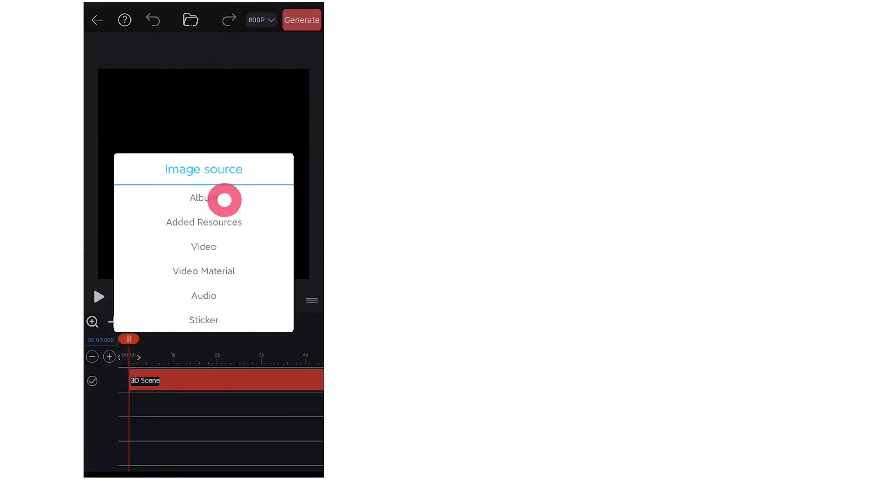
{"action": "left_click", "coordinate": [225, 200]}
{"action": "left_click", "coordinate": [178, 413]}
{"action": "left_click", "coordinate": [114, 75]}
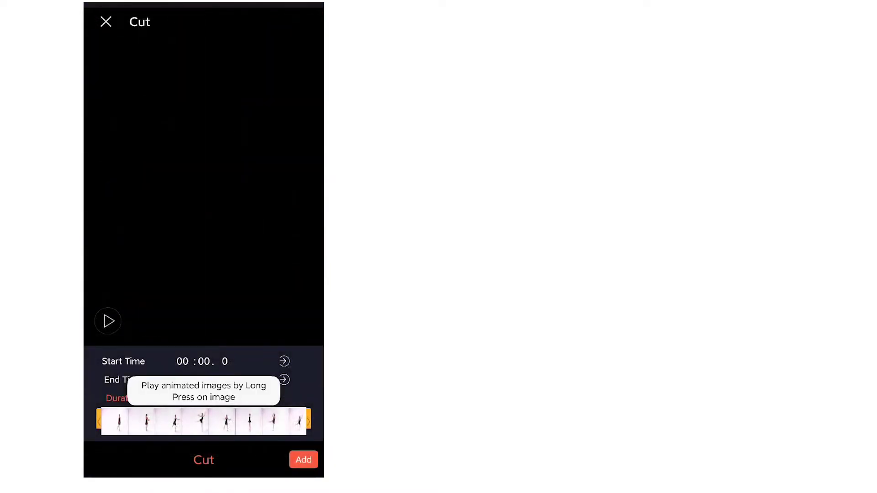
{"action": "left_click", "coordinate": [303, 460]}
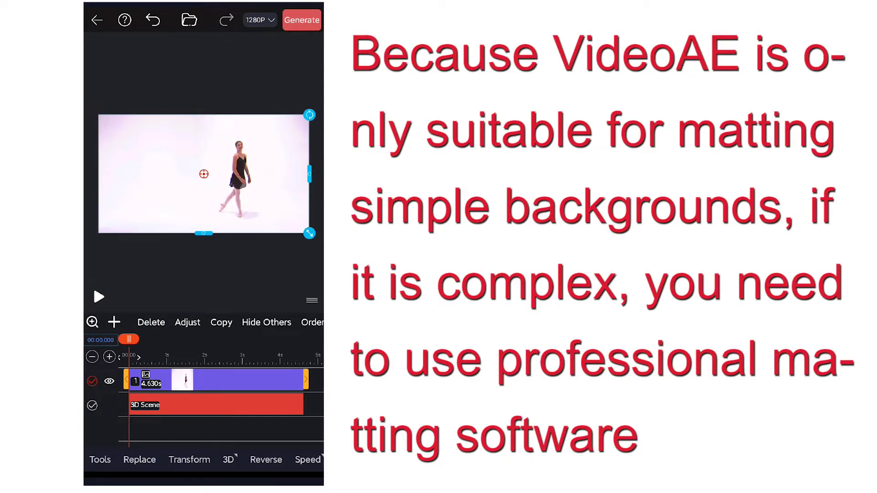
Step: Preview the dance, then set the playhead time to 00:01 in Set Time
{"action": "left_click", "coordinate": [98, 297]}
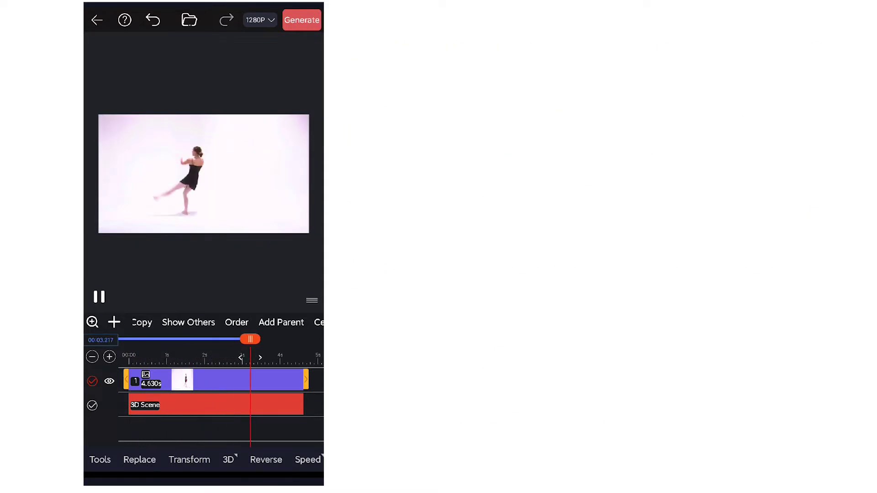
{"action": "left_click", "coordinate": [104, 338]}
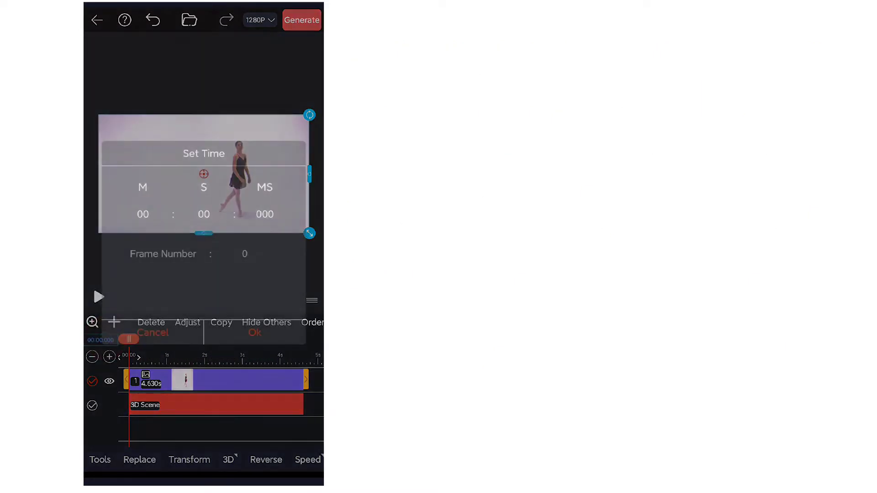
{"action": "left_click", "coordinate": [204, 220]}
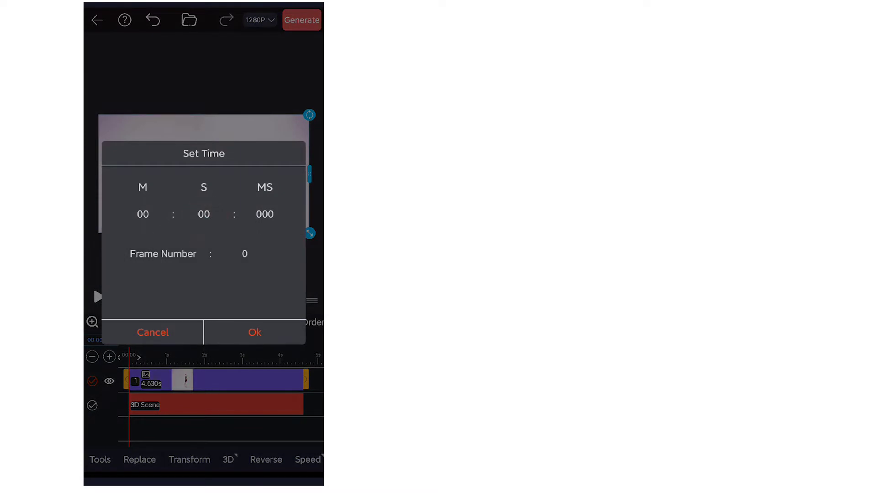
{"action": "left_click", "coordinate": [204, 218]}
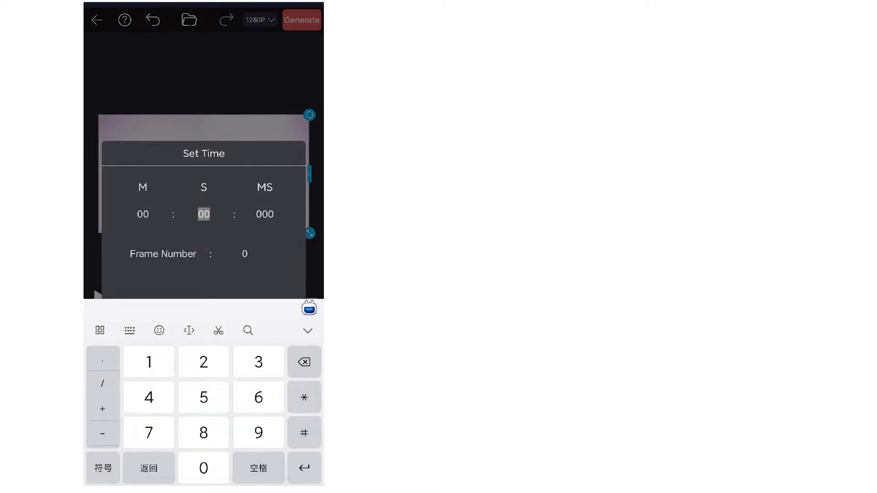
{"action": "left_click", "coordinate": [220, 458]}
{"action": "left_click", "coordinate": [152, 361]}
{"action": "type", "text": "01"}
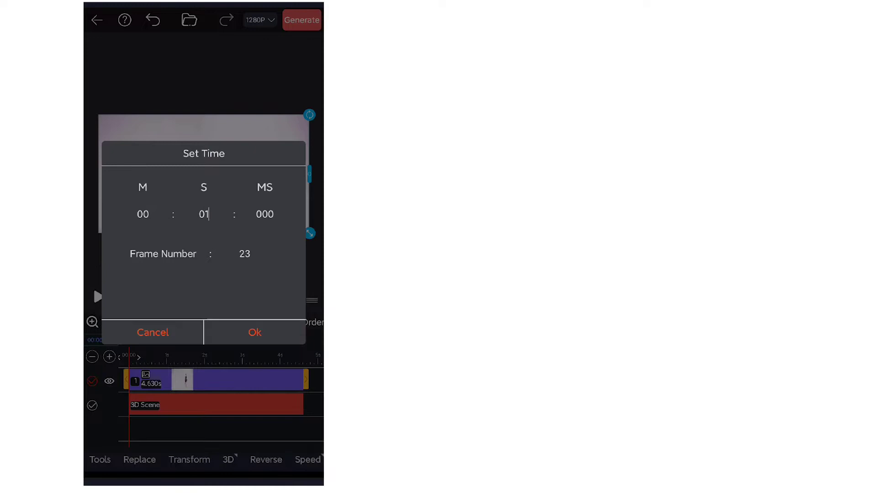
{"action": "left_click", "coordinate": [255, 332]}
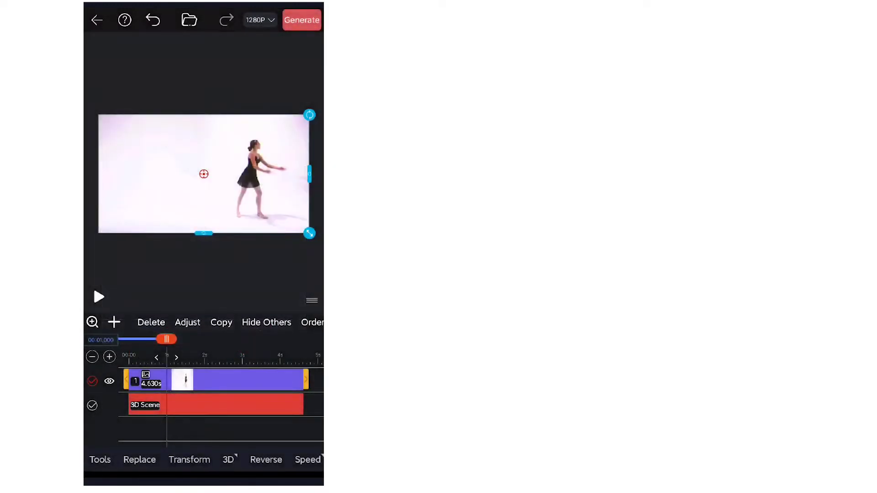
Step: Snapshot the one-second frame as a layer and trim it to about one second at the start
{"action": "left_click", "coordinate": [101, 460]}
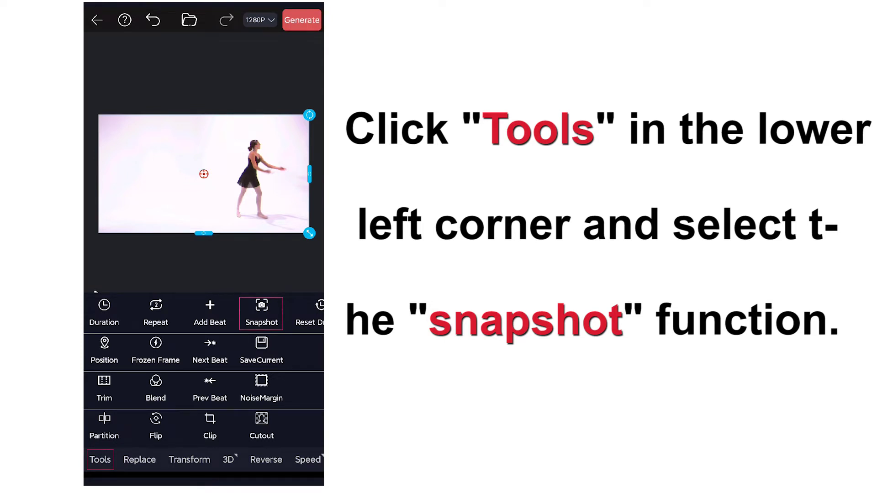
{"action": "left_click", "coordinate": [261, 312]}
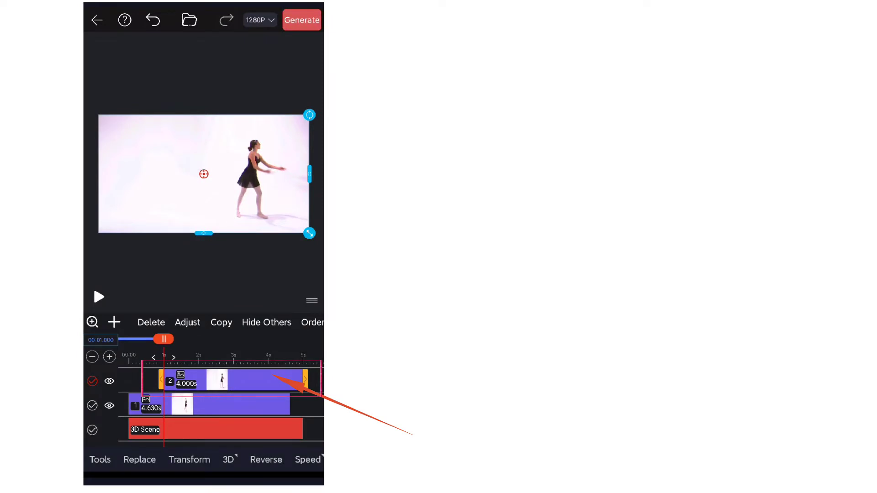
{"action": "left_click_drag", "start_coordinate": [162, 378], "coordinate": [103, 396]}
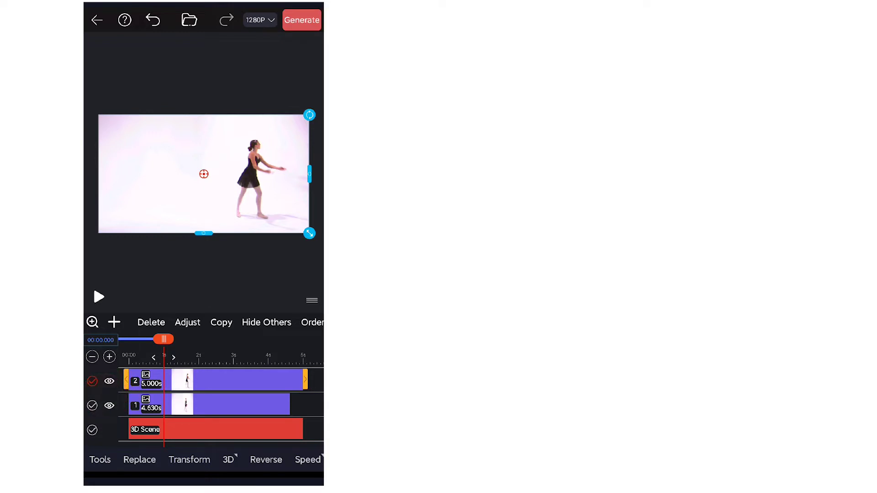
{"action": "left_click_drag", "start_coordinate": [305, 381], "coordinate": [157, 412]}
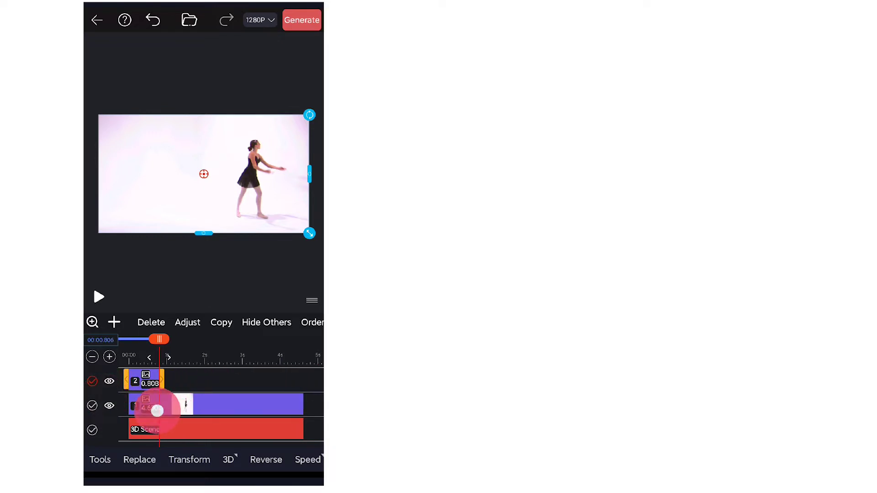
Step: Set the snapshot layer's duration to exactly 00:01:000
{"action": "left_click", "coordinate": [100, 460]}
{"action": "left_click", "coordinate": [102, 304]}
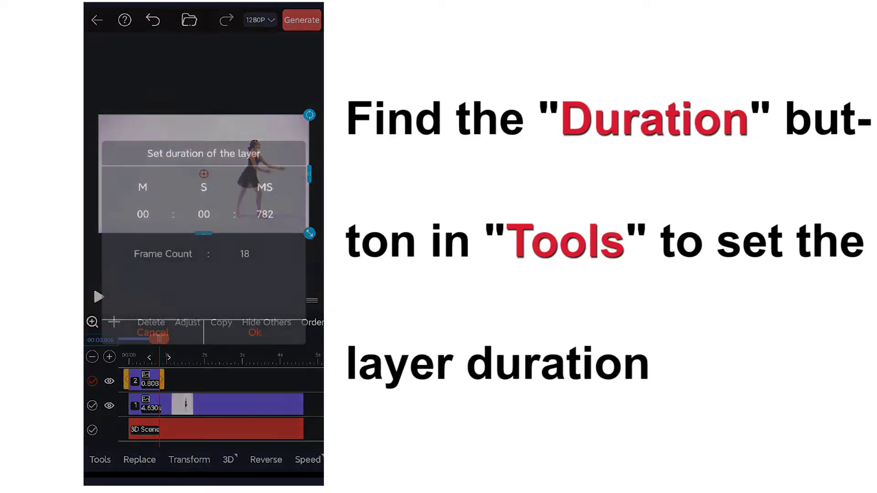
{"action": "left_click", "coordinate": [206, 214]}
{"action": "type", "text": "01"}
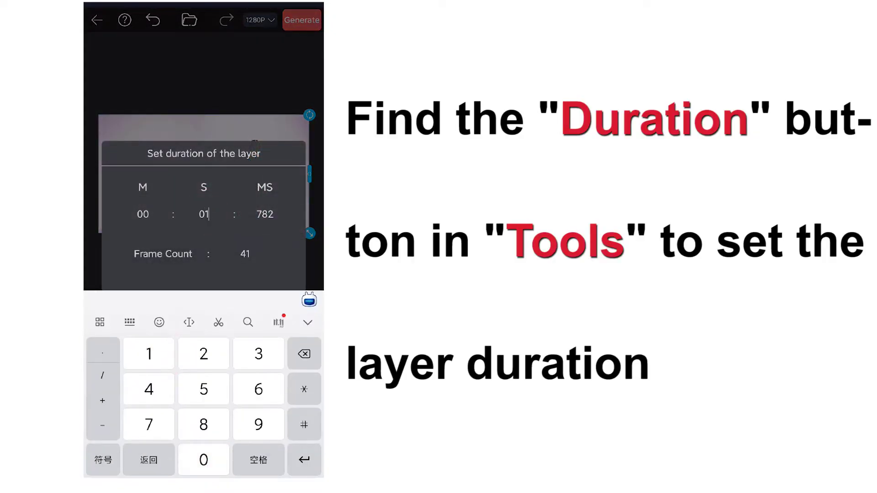
{"action": "left_click", "coordinate": [264, 214]}
{"action": "type", "text": "000"}
{"action": "left_click", "coordinate": [308, 322]}
{"action": "left_click", "coordinate": [253, 332]}
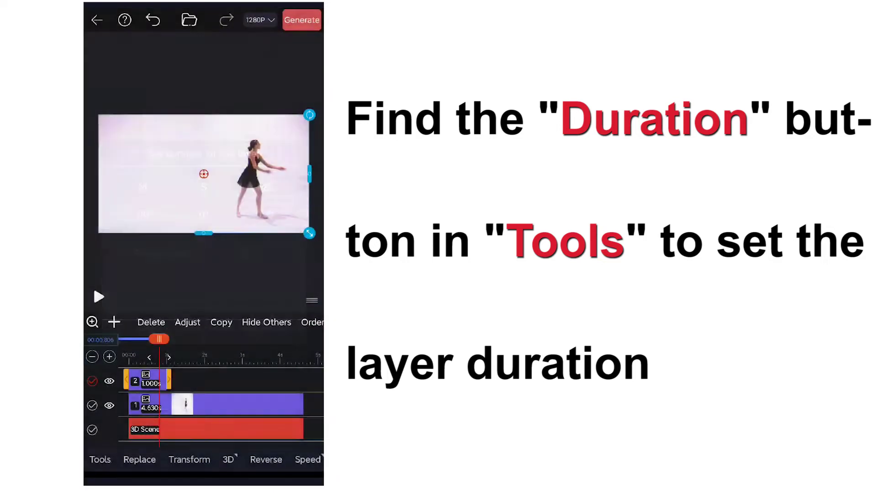
Step: Apply Color Cutout to the frozen dancer, picking the white background as the removed colour
{"action": "left_click", "coordinate": [100, 460]}
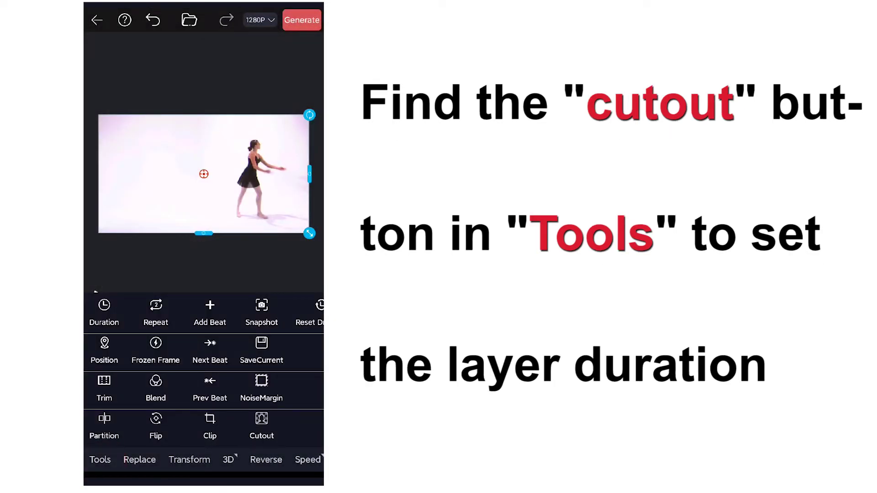
{"action": "left_click_drag", "start_coordinate": [214, 378], "coordinate": [186, 378]}
{"action": "left_click", "coordinate": [233, 429]}
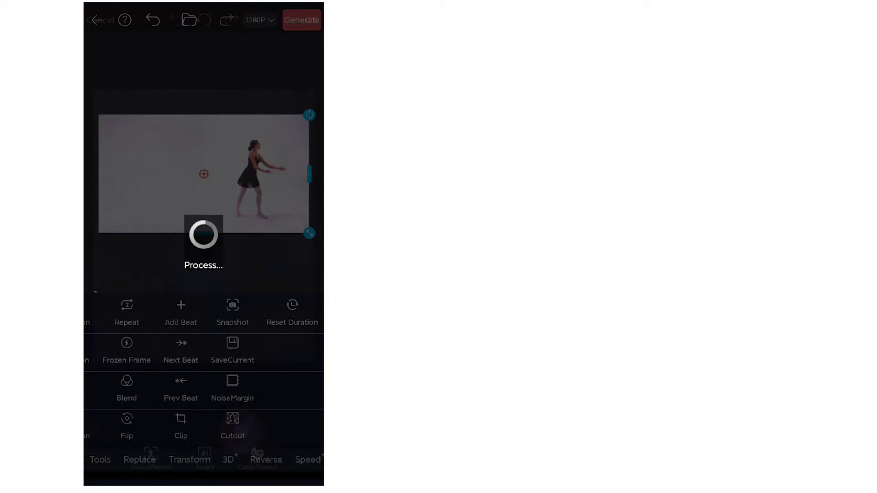
{"action": "left_click", "coordinate": [263, 456]}
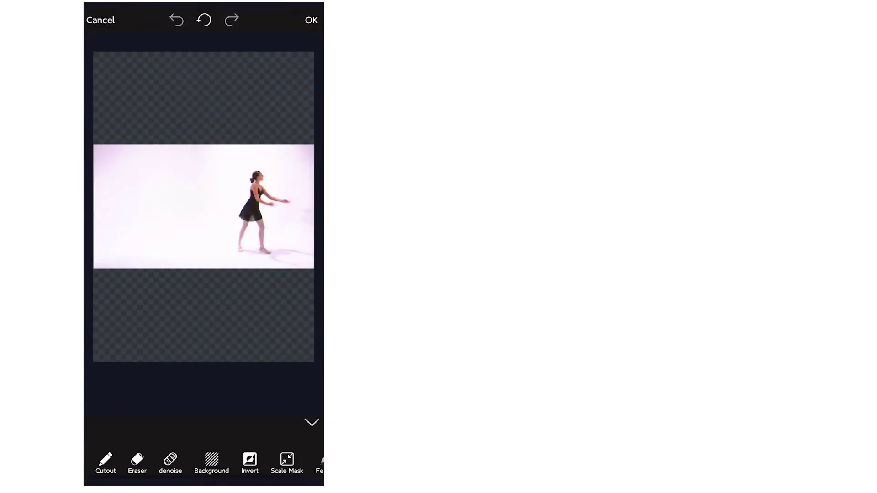
{"action": "left_click", "coordinate": [105, 460]}
{"action": "left_click", "coordinate": [166, 231]}
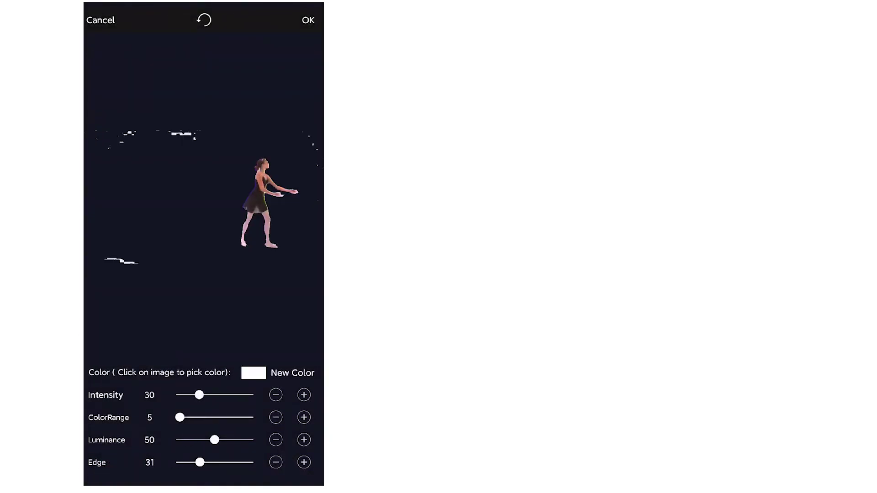
{"action": "left_click", "coordinate": [312, 21]}
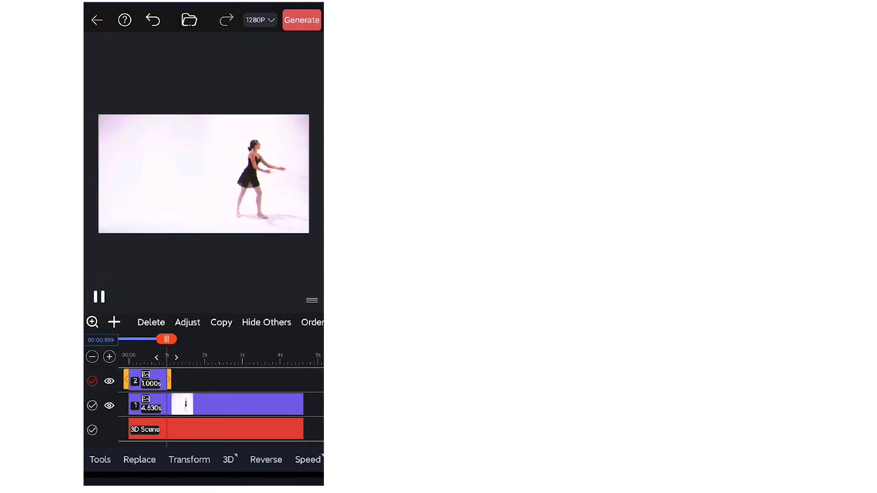
Step: Pause the preview and move the playhead to 00:02.000
{"action": "left_click", "coordinate": [206, 343]}
{"action": "left_click", "coordinate": [90, 382]}
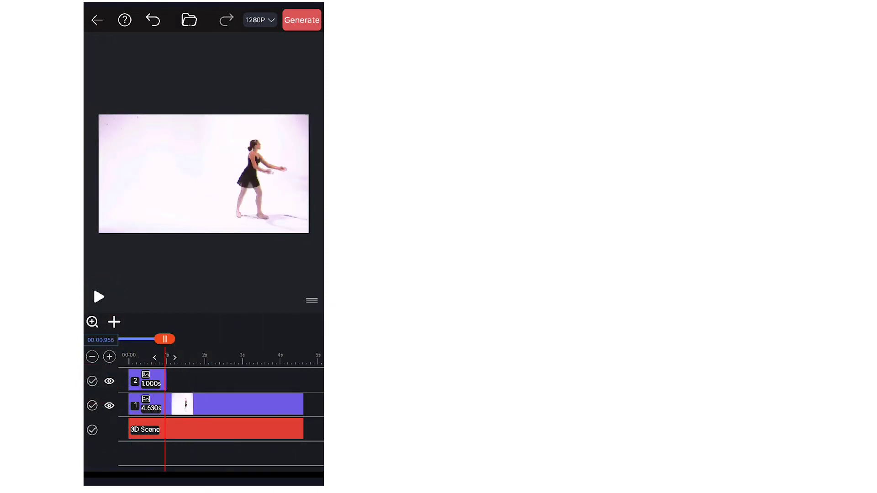
{"action": "left_click", "coordinate": [101, 340]}
{"action": "left_click", "coordinate": [204, 214]}
{"action": "type", "text": "0"}
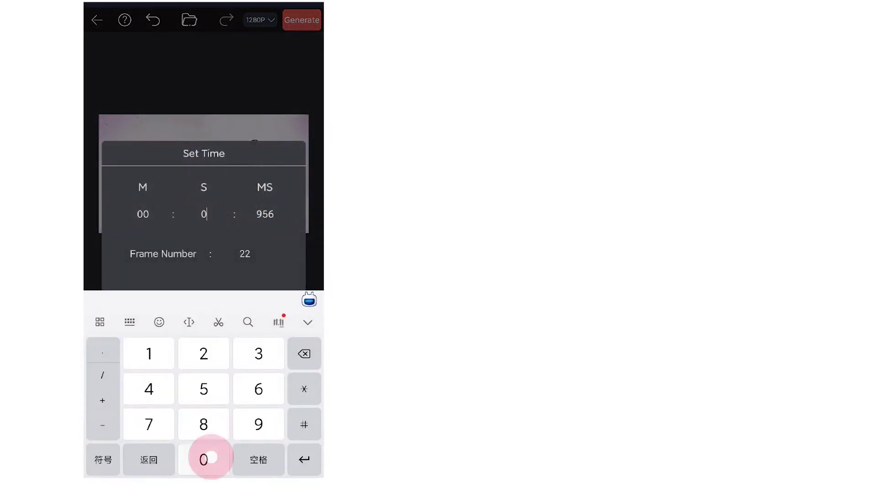
{"action": "type", "text": "2"}
{"action": "type", "text": "00"}
{"action": "left_click", "coordinate": [307, 322]}
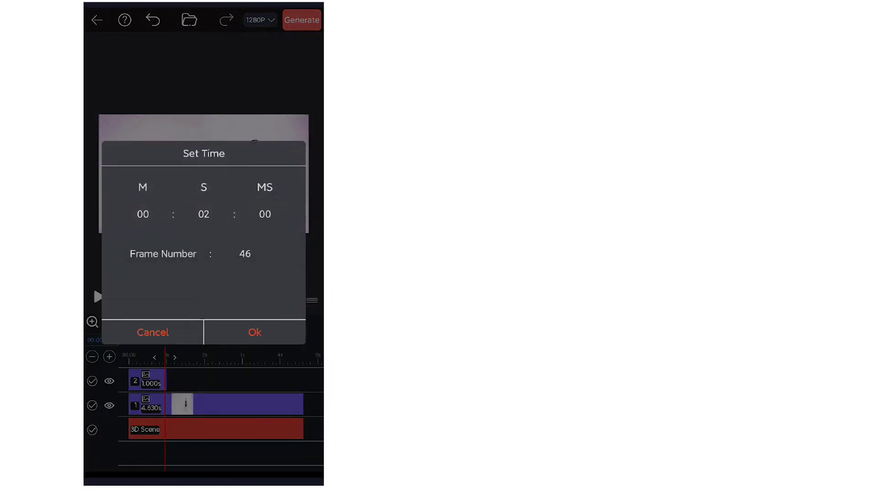
{"action": "left_click", "coordinate": [254, 334]}
Step: Snapshot the dancer clip at two seconds and drag the new layer to the timeline start
{"action": "left_click", "coordinate": [254, 406]}
{"action": "left_click", "coordinate": [100, 460]}
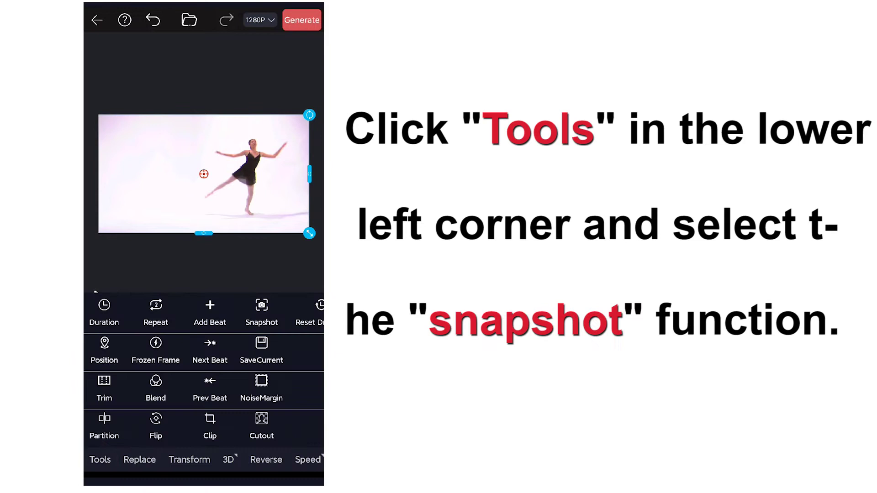
{"action": "left_click", "coordinate": [259, 299]}
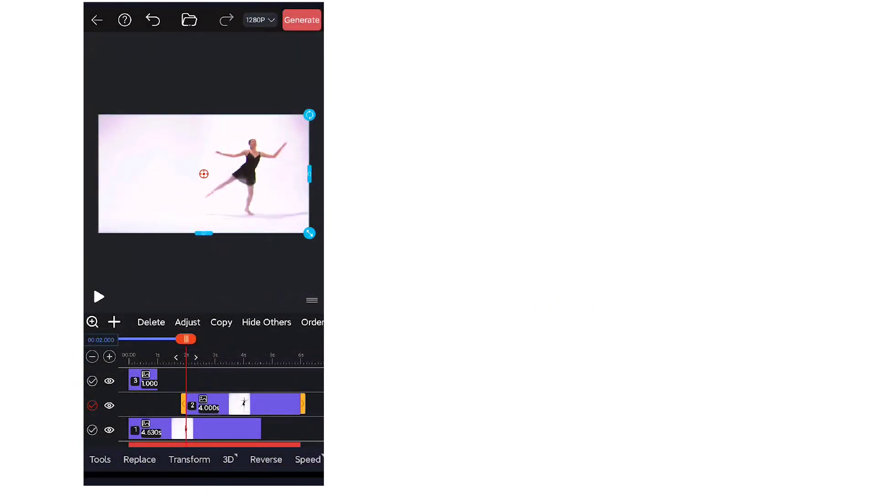
{"action": "left_click_drag", "start_coordinate": [185, 405], "coordinate": [121, 413]}
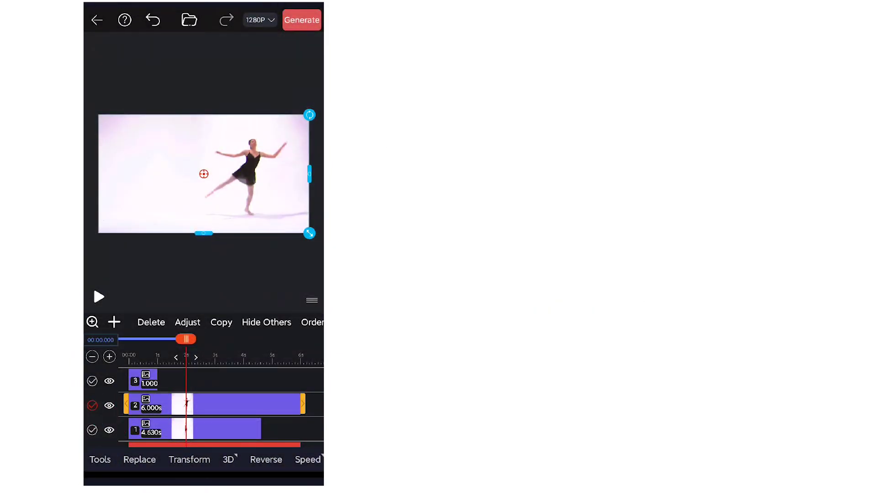
Step: Give the new snapshot layer a 2-second duration and remove its background with Cutout
{"action": "left_click", "coordinate": [100, 460]}
{"action": "left_click", "coordinate": [104, 312]}
{"action": "left_click", "coordinate": [200, 215]}
{"action": "type", "text": "02"}
{"action": "left_click", "coordinate": [254, 333]}
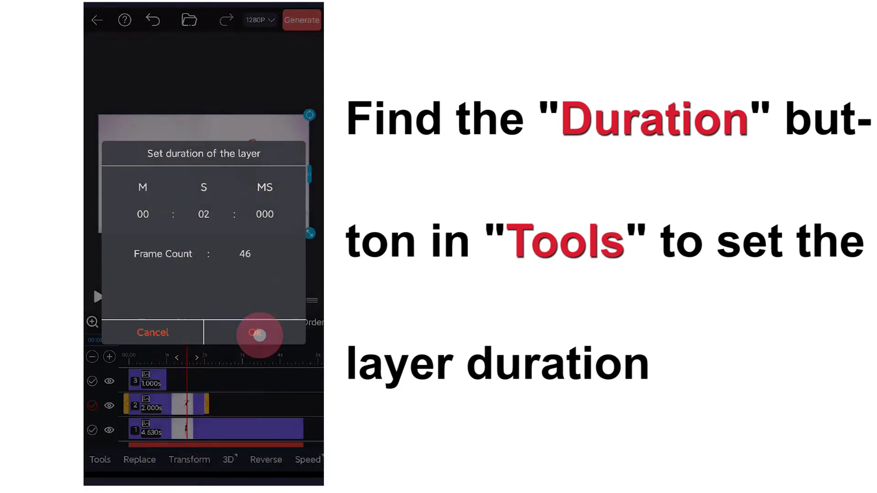
{"action": "left_click", "coordinate": [100, 460]}
{"action": "left_click", "coordinate": [260, 415]}
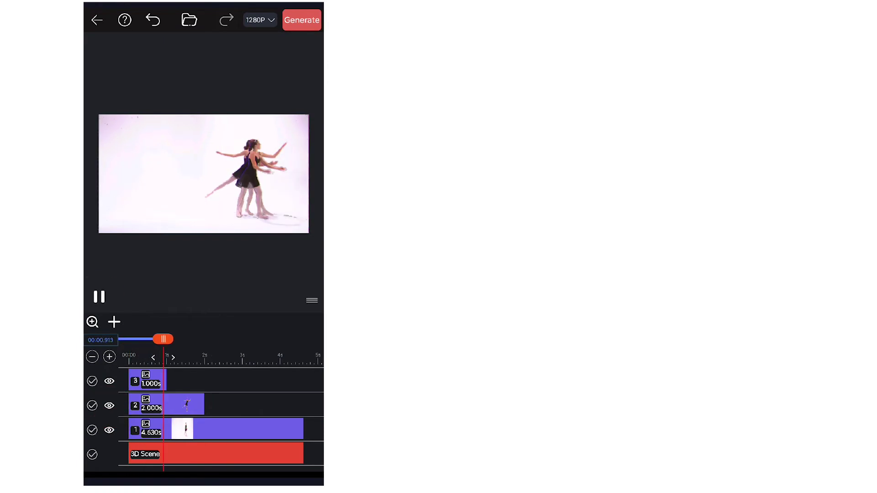
Step: Stop playback, jump to 00:04.000, and save that video frame with SaveCurrent
{"action": "left_click", "coordinate": [247, 430]}
{"action": "left_click", "coordinate": [100, 340]}
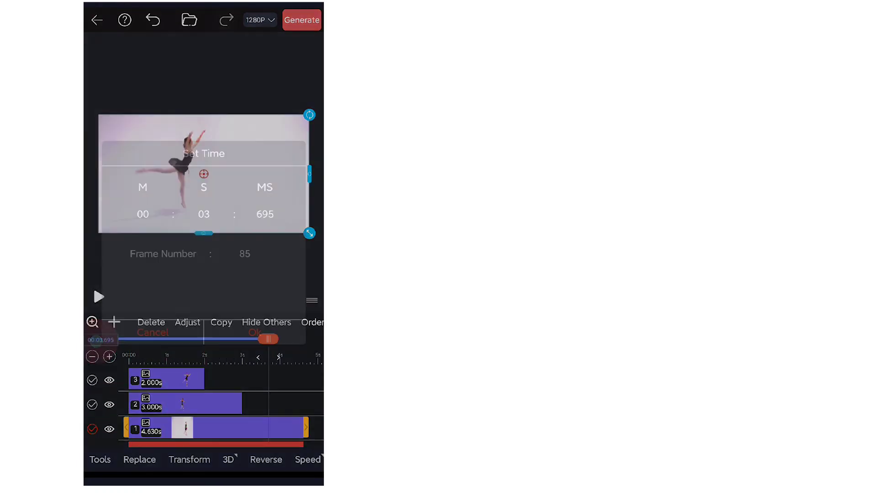
{"action": "left_click", "coordinate": [204, 215]}
{"action": "type", "text": "4"}
{"action": "left_click", "coordinate": [265, 214]}
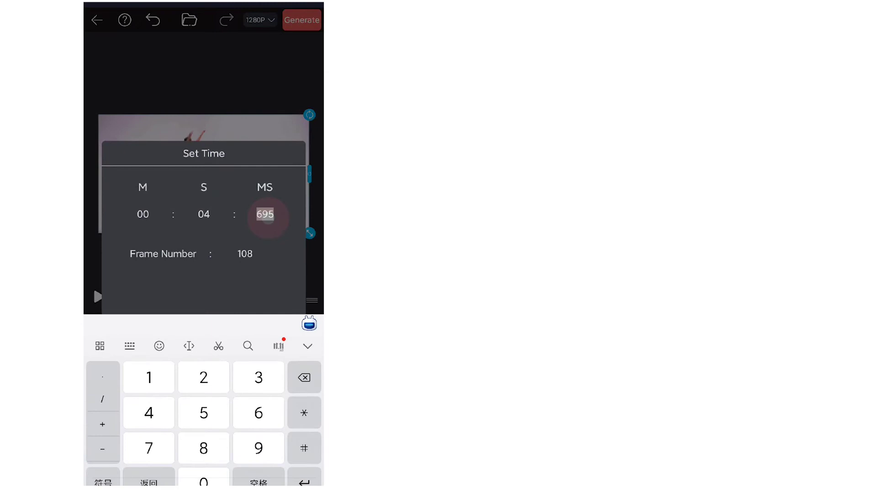
{"action": "type", "text": "000"}
{"action": "left_click", "coordinate": [261, 336]}
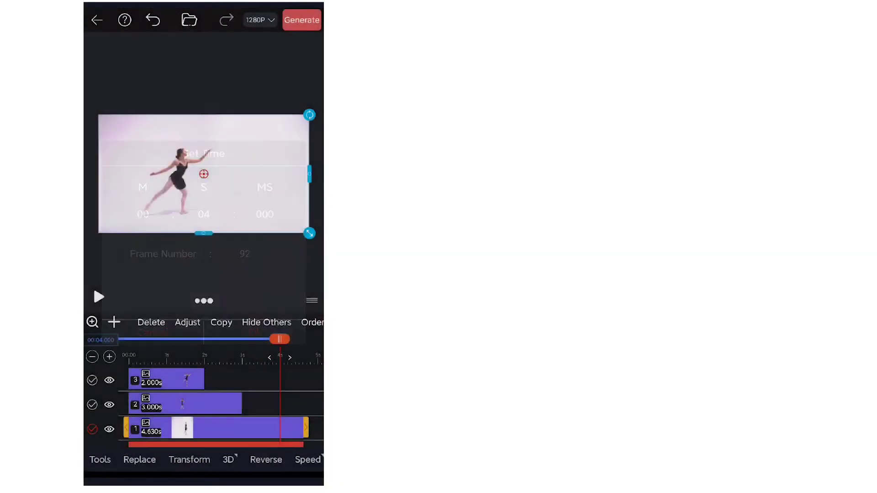
{"action": "left_click", "coordinate": [100, 466]}
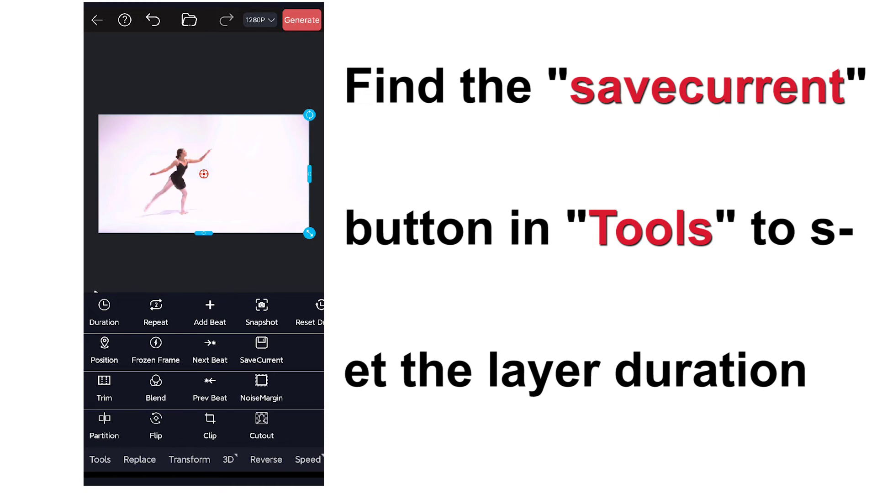
{"action": "left_click", "coordinate": [261, 351]}
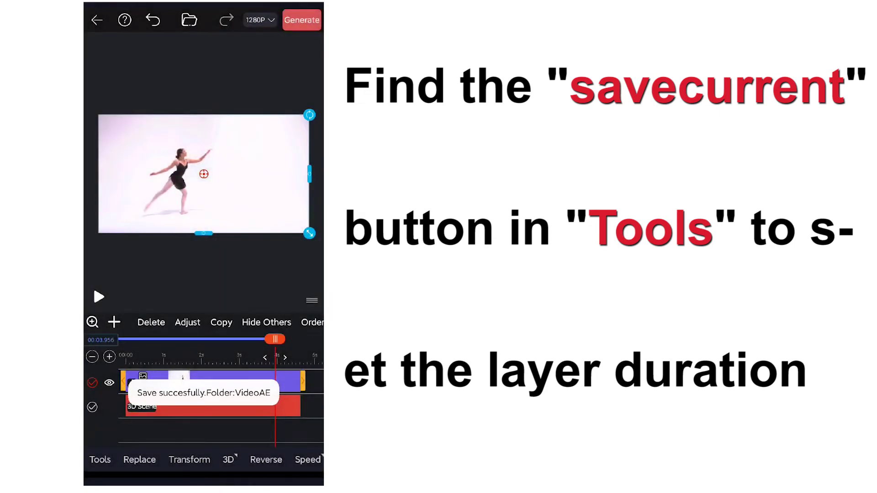
Step: Go to the home screen, launch Gallery, and view the newest dancer frame
{"action": "left_click_drag", "start_coordinate": [204, 484], "coordinate": [203, 309]}
{"action": "left_click_drag", "start_coordinate": [288, 240], "coordinate": [116, 240]}
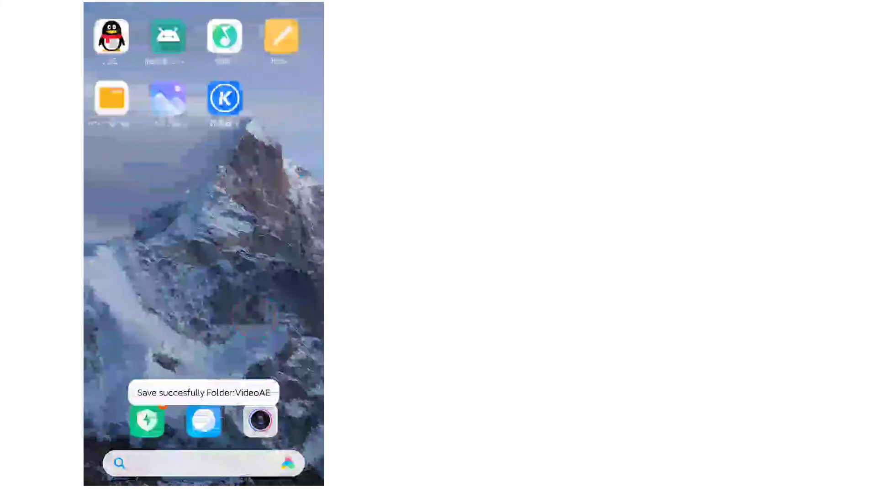
{"action": "left_click", "coordinate": [176, 98]}
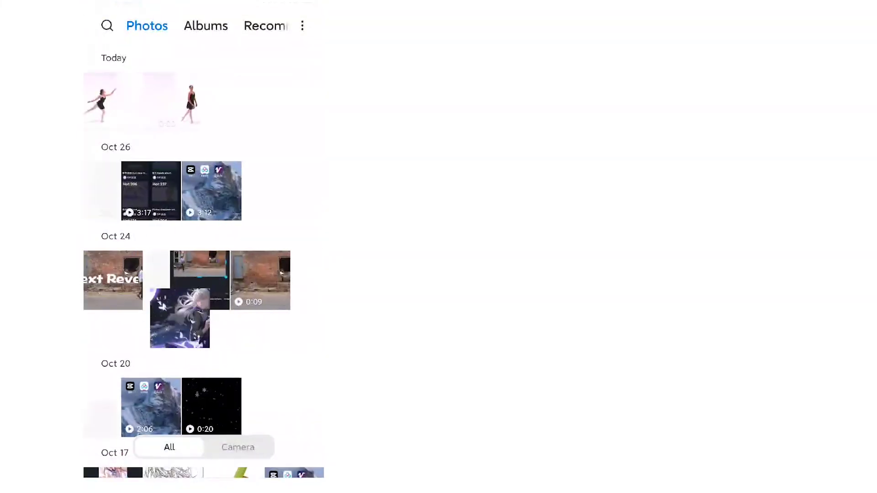
{"action": "left_click", "coordinate": [112, 111]}
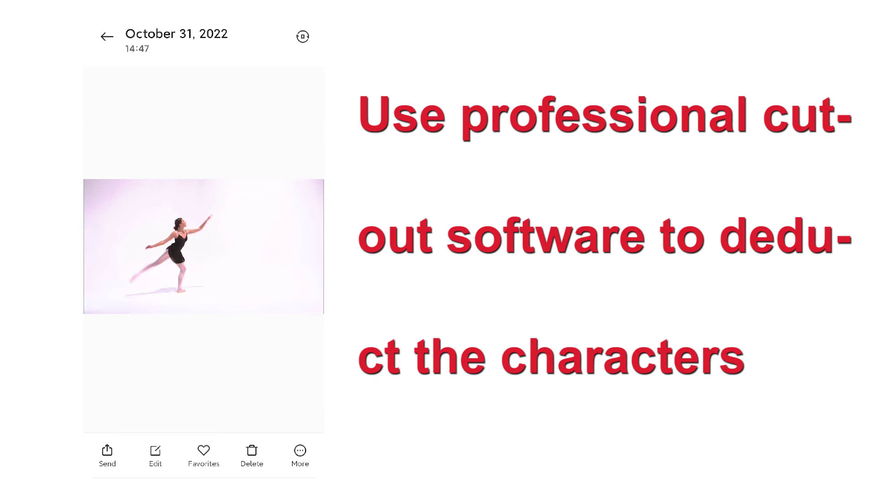
Step: Return to VideoAE and drag the new image layer to the start of the timeline
{"action": "left_click_drag", "start_coordinate": [158, 483], "coordinate": [159, 308]}
{"action": "left_click", "coordinate": [257, 333]}
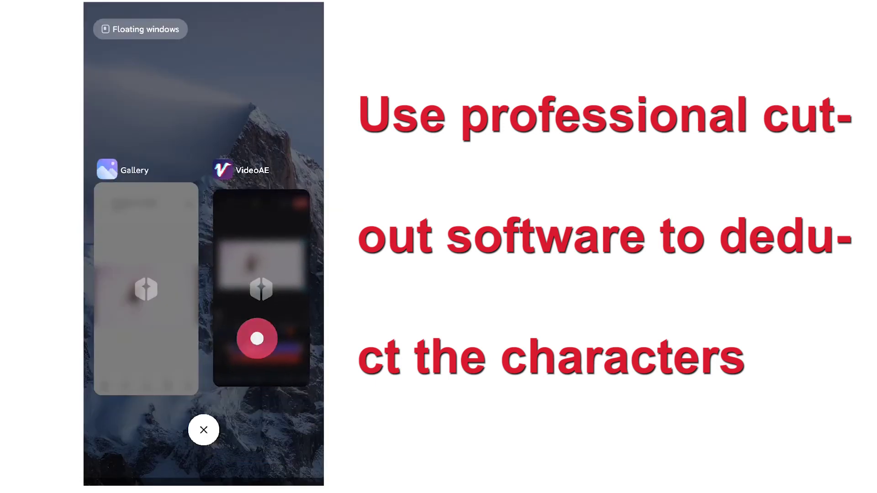
{"action": "left_click", "coordinate": [229, 421]}
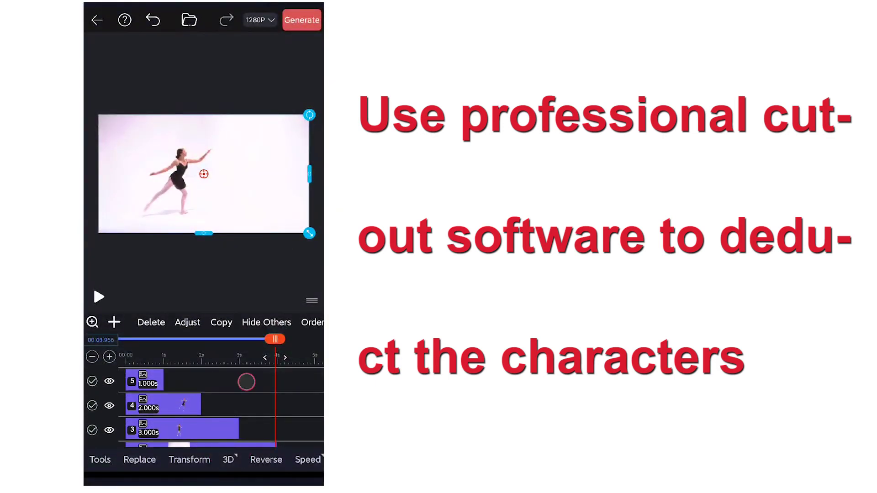
{"action": "left_click_drag", "start_coordinate": [245, 382], "coordinate": [244, 411]}
{"action": "left_click", "coordinate": [234, 419]}
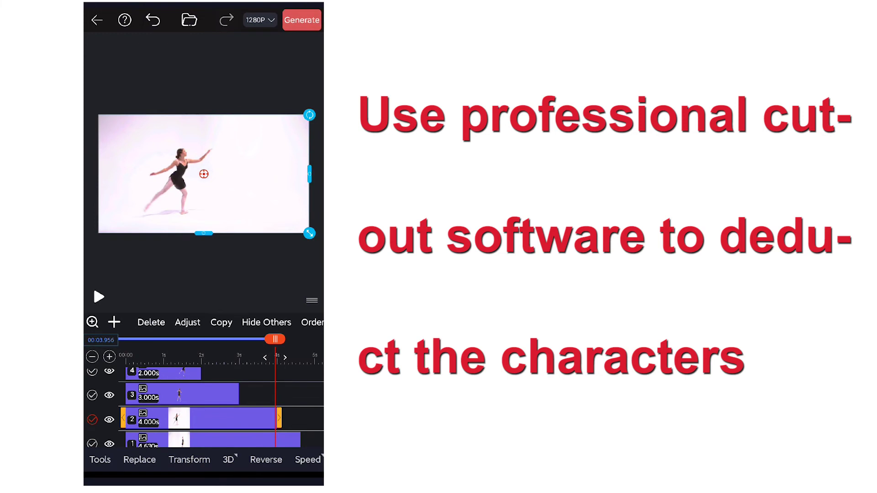
{"action": "left_click_drag", "start_coordinate": [178, 419], "coordinate": [277, 428]}
{"action": "left_click_drag", "start_coordinate": [216, 430], "coordinate": [104, 450]}
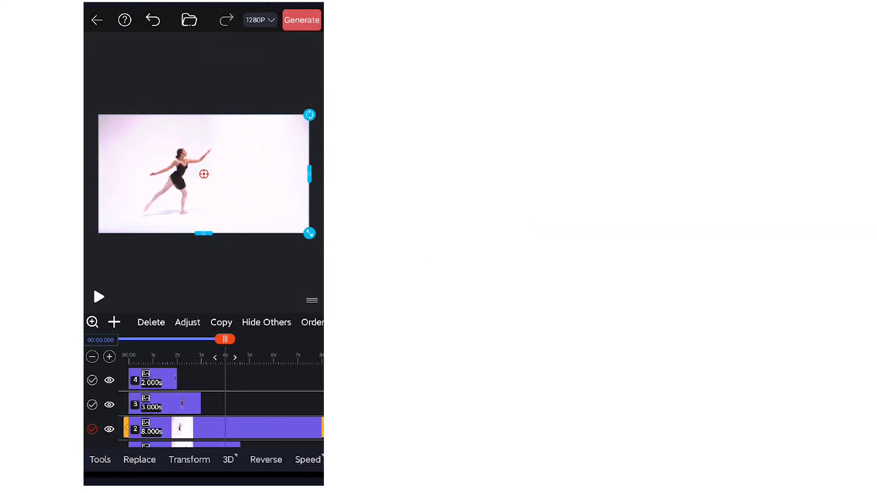
Step: Set the image layer's duration to 4 seconds
{"action": "left_click", "coordinate": [100, 460]}
{"action": "left_click", "coordinate": [105, 313]}
{"action": "left_click", "coordinate": [204, 214]}
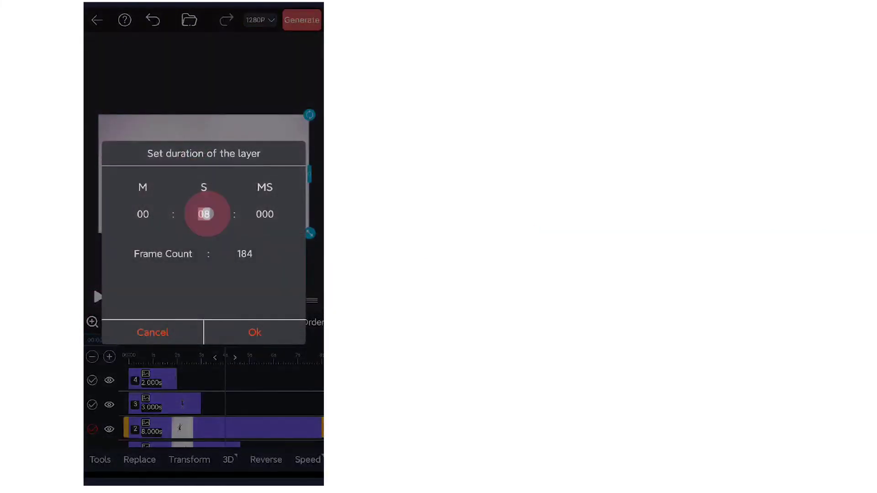
{"action": "type", "text": "04"}
{"action": "left_click", "coordinate": [254, 334]}
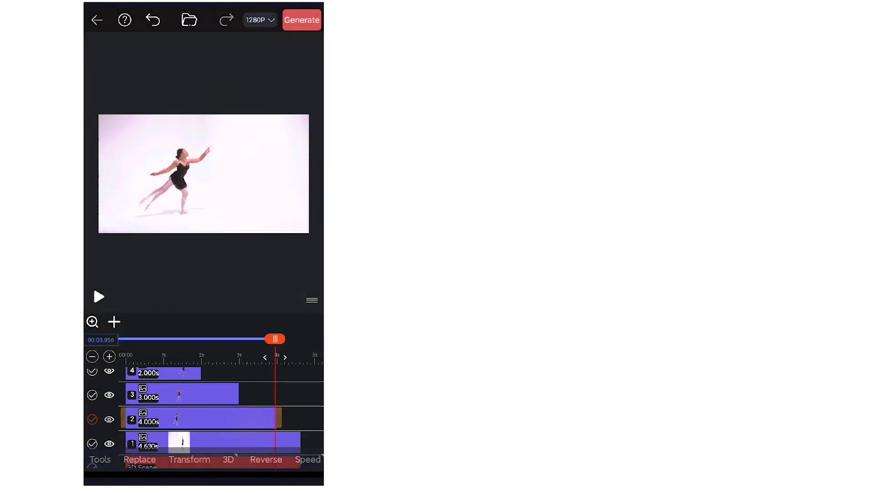
{"action": "left_click_drag", "start_coordinate": [274, 412], "coordinate": [141, 376]}
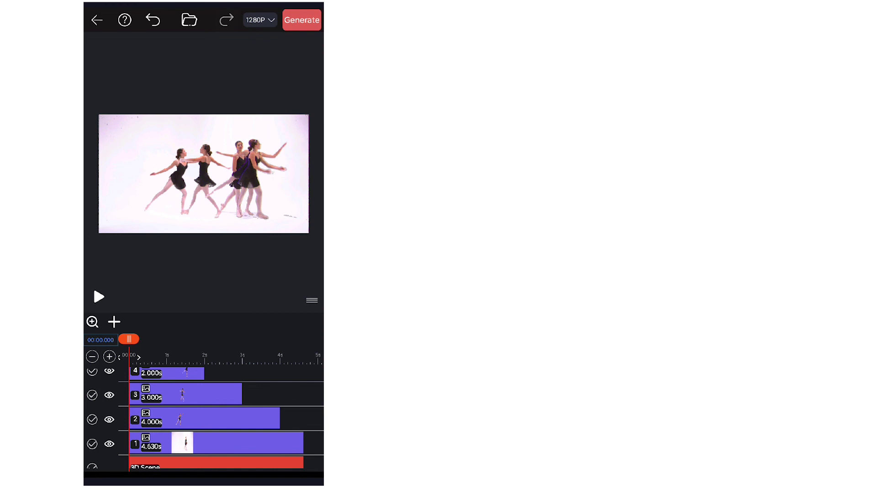